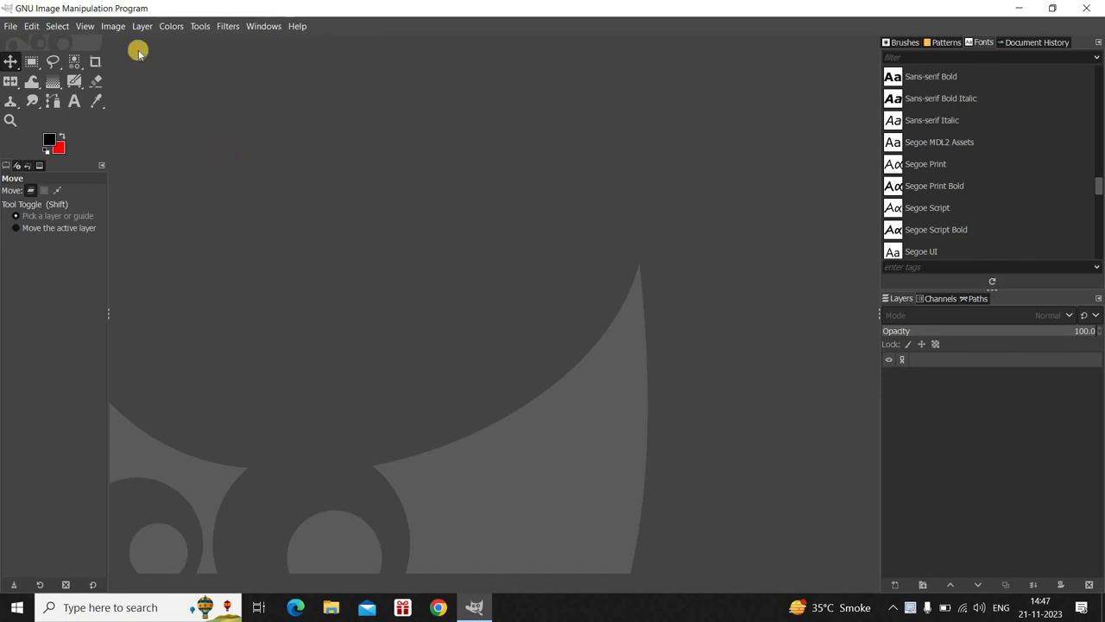
# Create a new 400×400 px image with the fill set to White
pyautogui.click(10, 28)
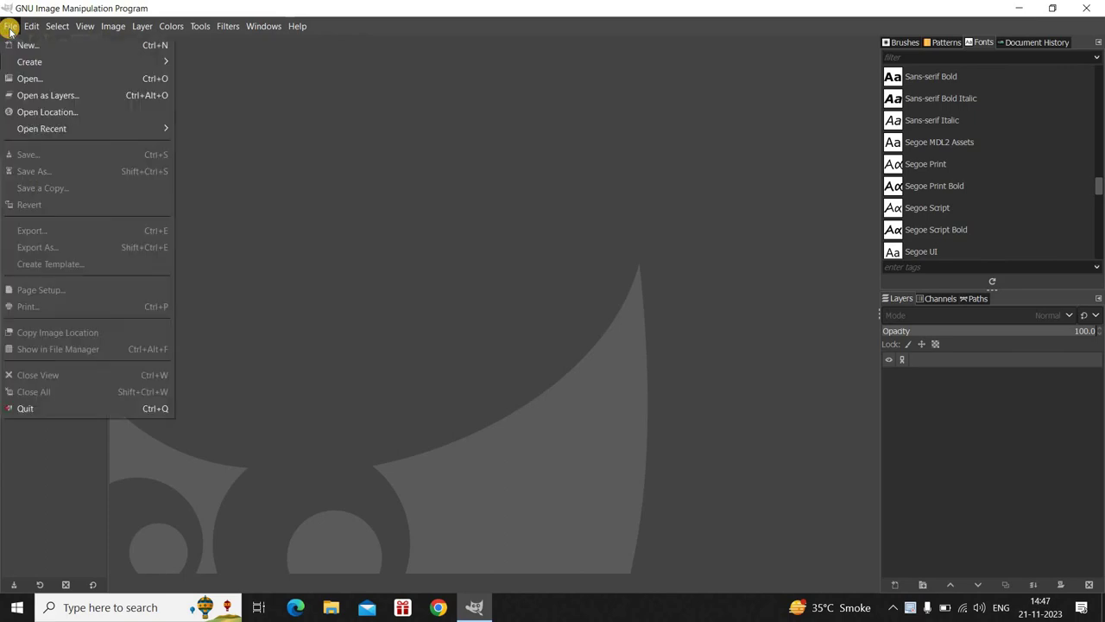
pyautogui.click(16, 41)
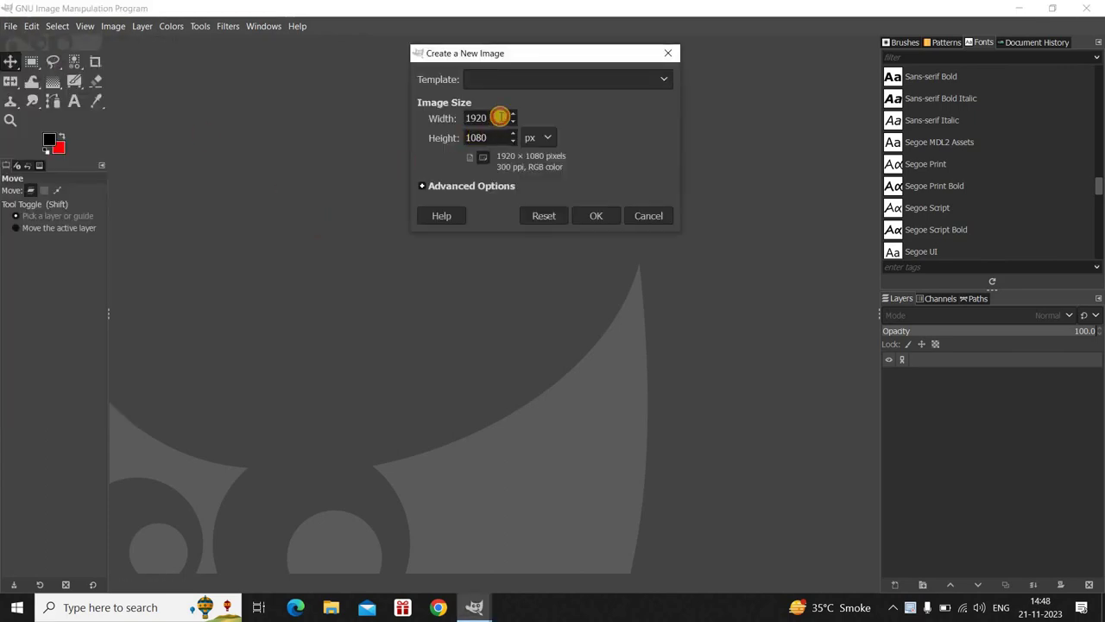
pyautogui.doubleClick(500, 117)
pyautogui.press('BackSpace')
pyautogui.click(501, 138)
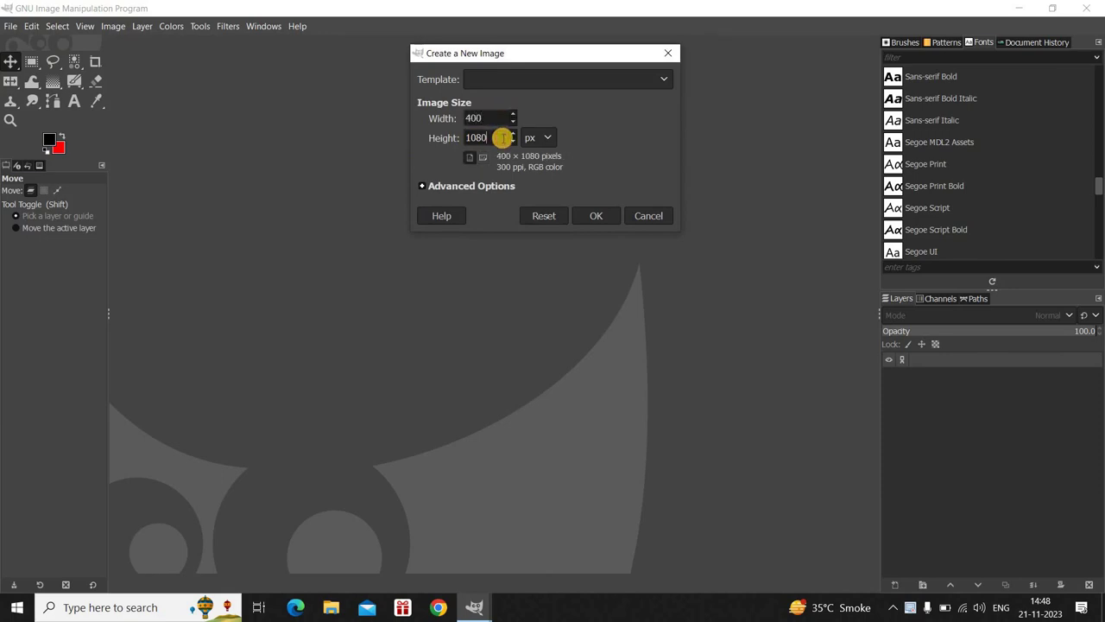
pyautogui.doubleClick(502, 138)
pyautogui.write('400')
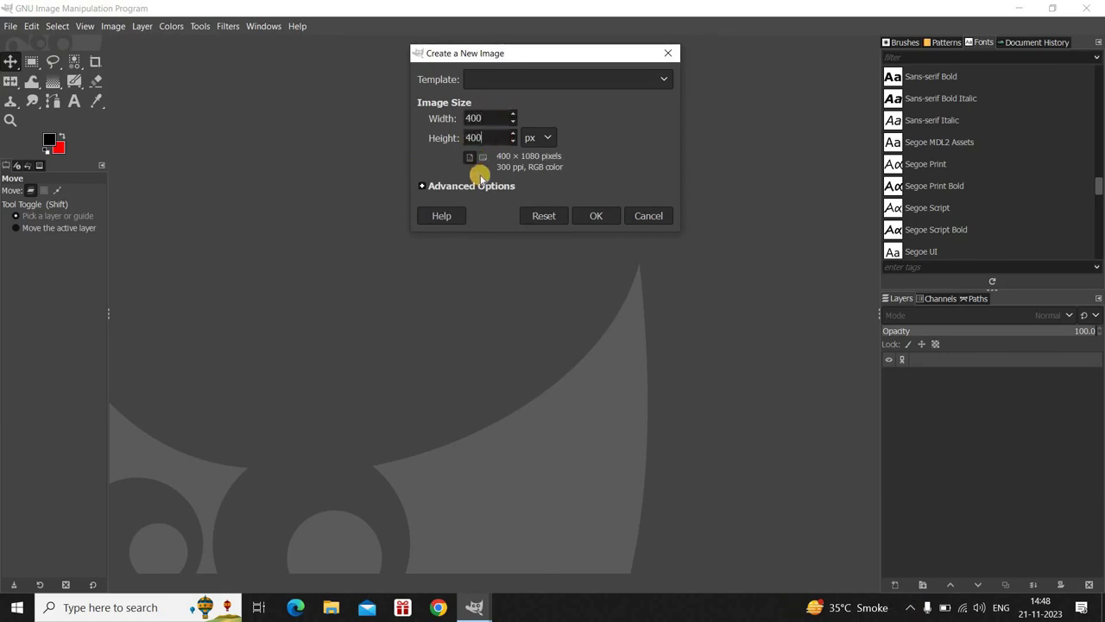
pyautogui.click(481, 187)
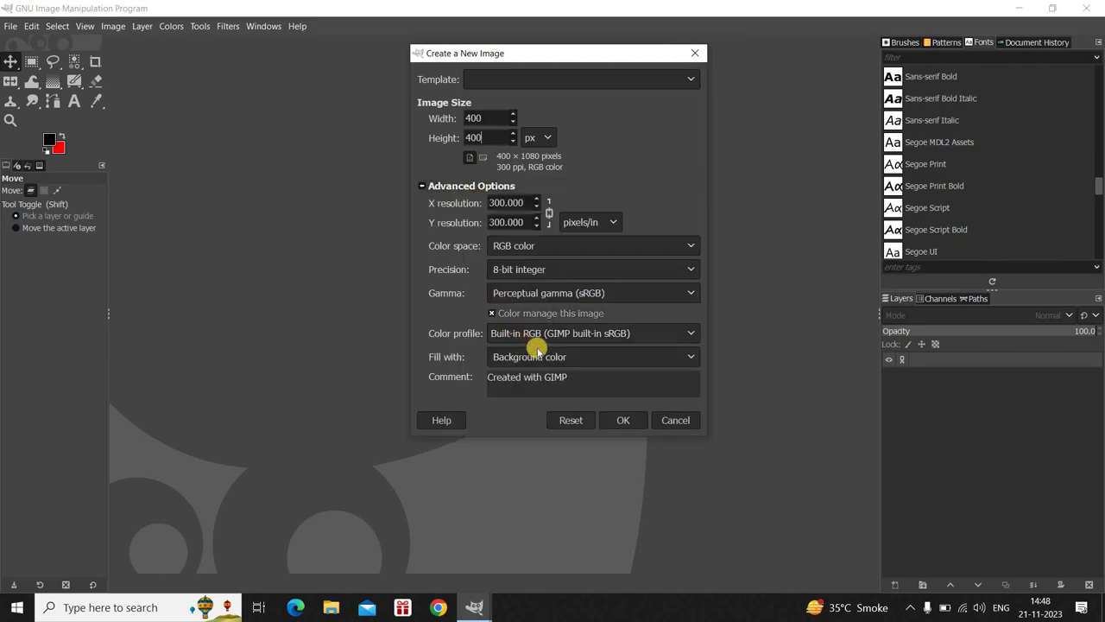
pyautogui.click(557, 357)
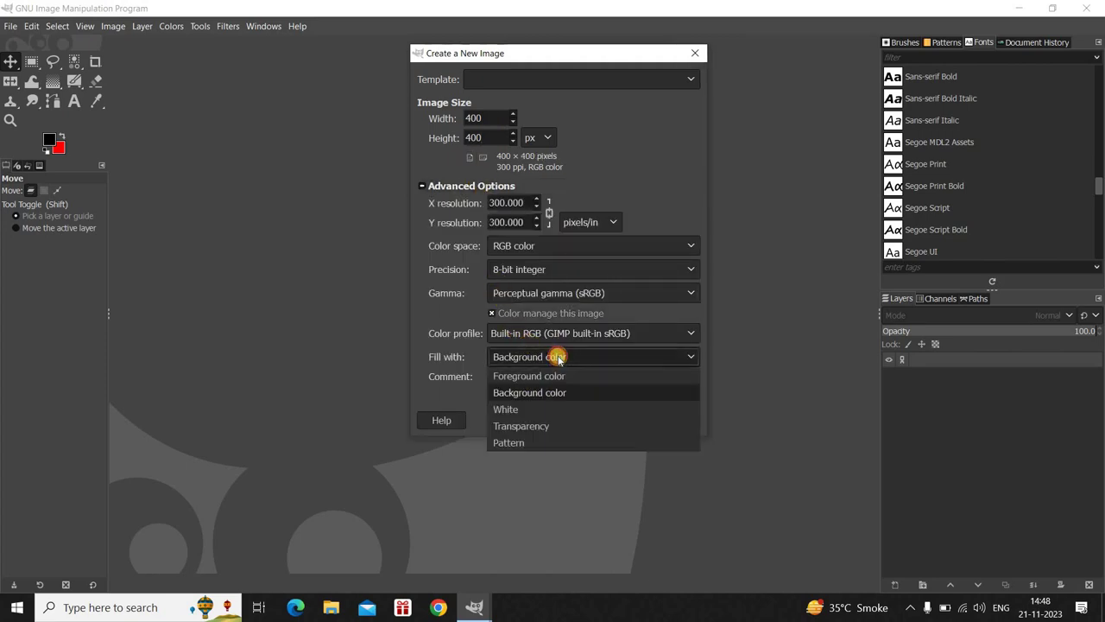
pyautogui.click(550, 412)
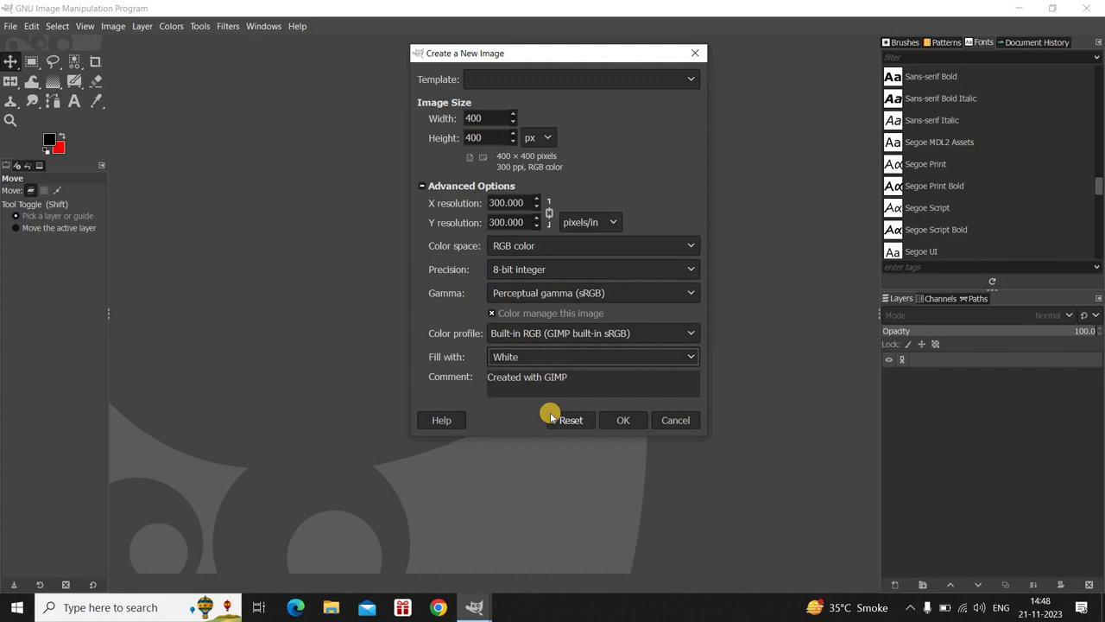
pyautogui.click(620, 421)
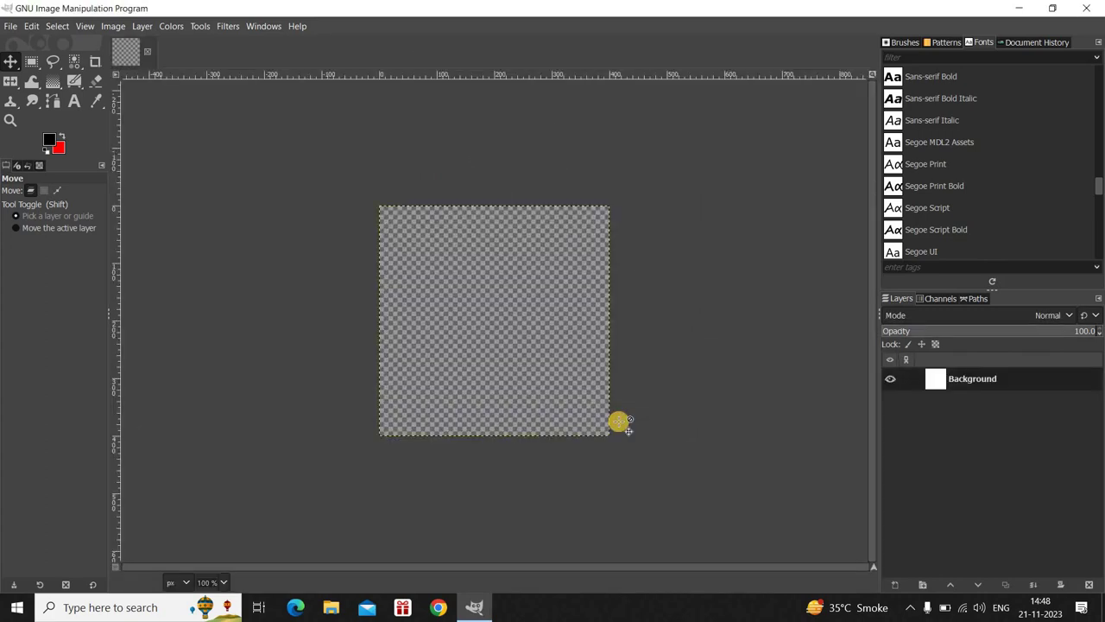
# Zoom in, add a transparent layer named Layer above Background, and select Ellipse Select
pyautogui.scroll(1, 616, 422)
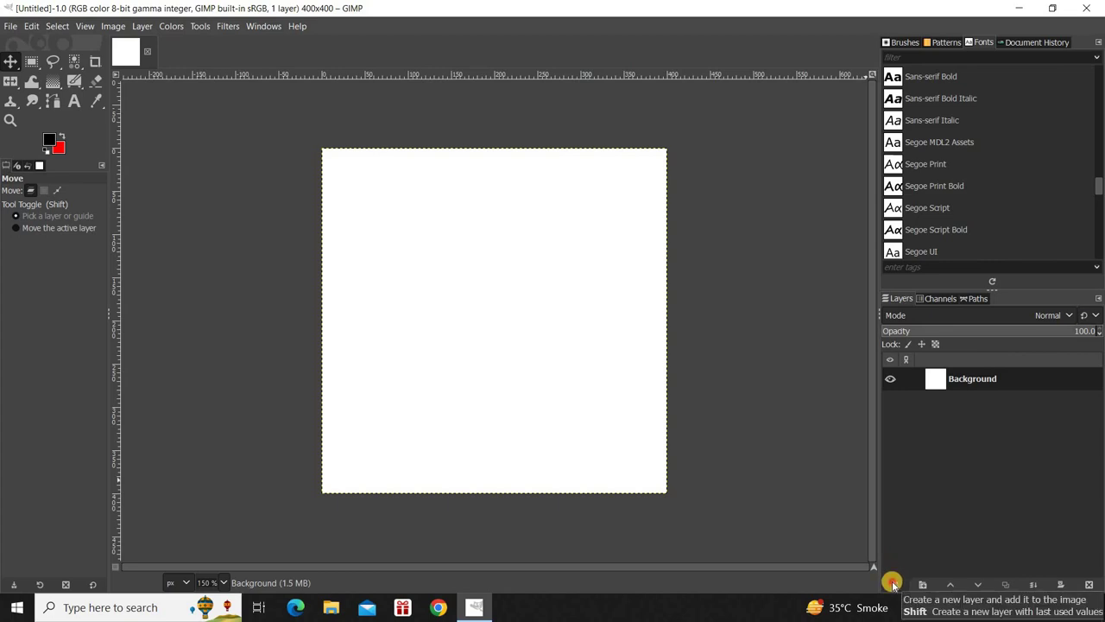
pyautogui.click(893, 584)
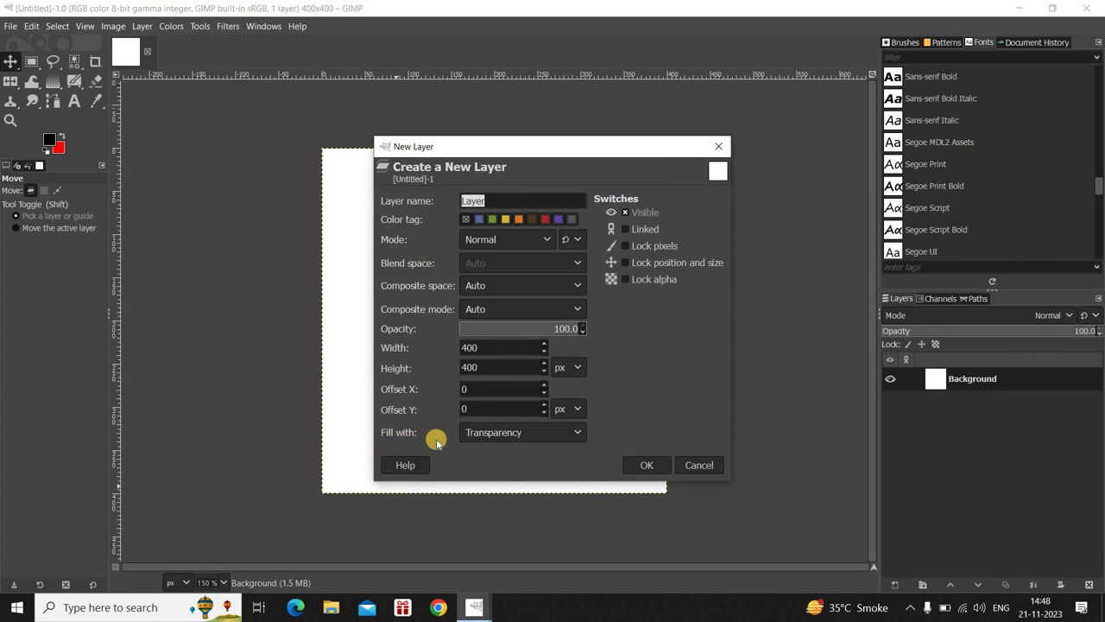
pyautogui.click(641, 462)
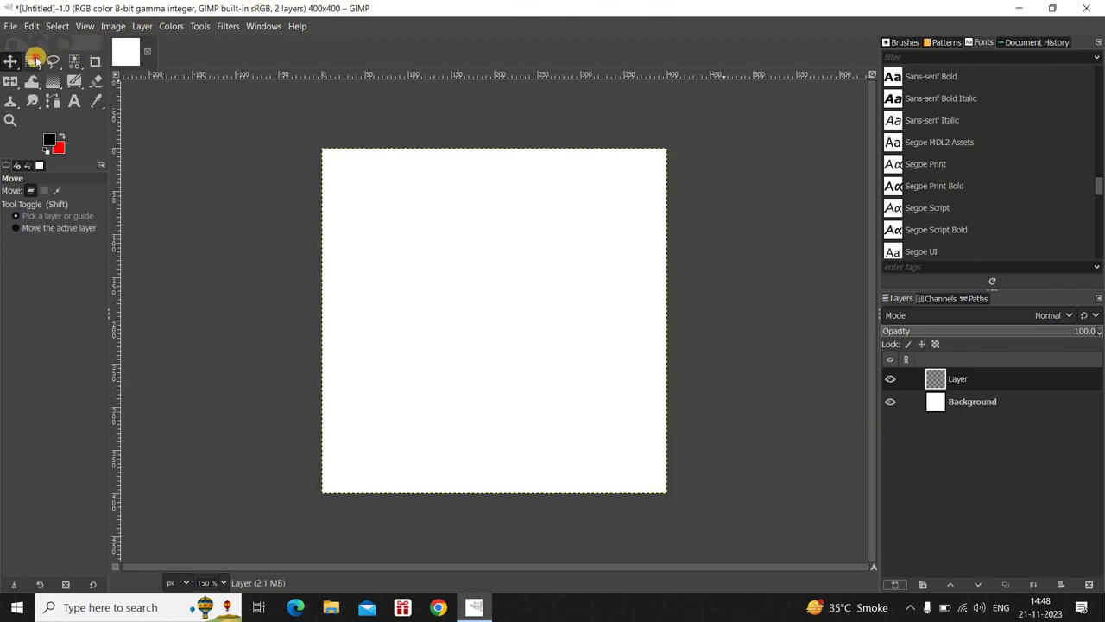
pyautogui.moveTo(33, 60); pyautogui.dragTo(87, 77)
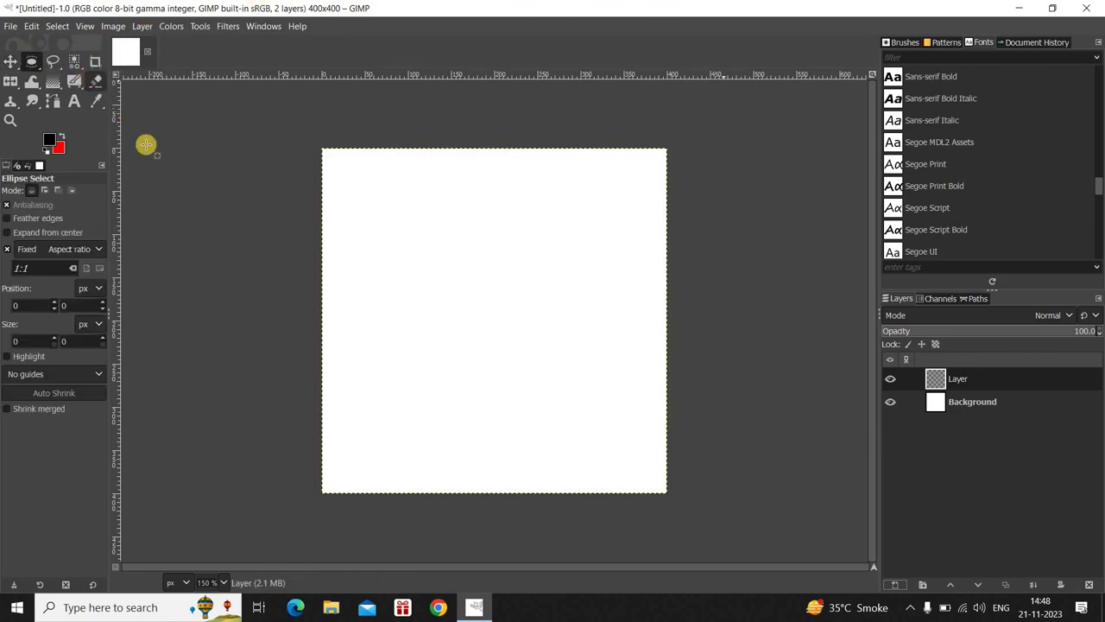
# Draw a fixed-aspect circle near the top centre, fill it with the red background colour, then deselect
pyautogui.click(6, 250)
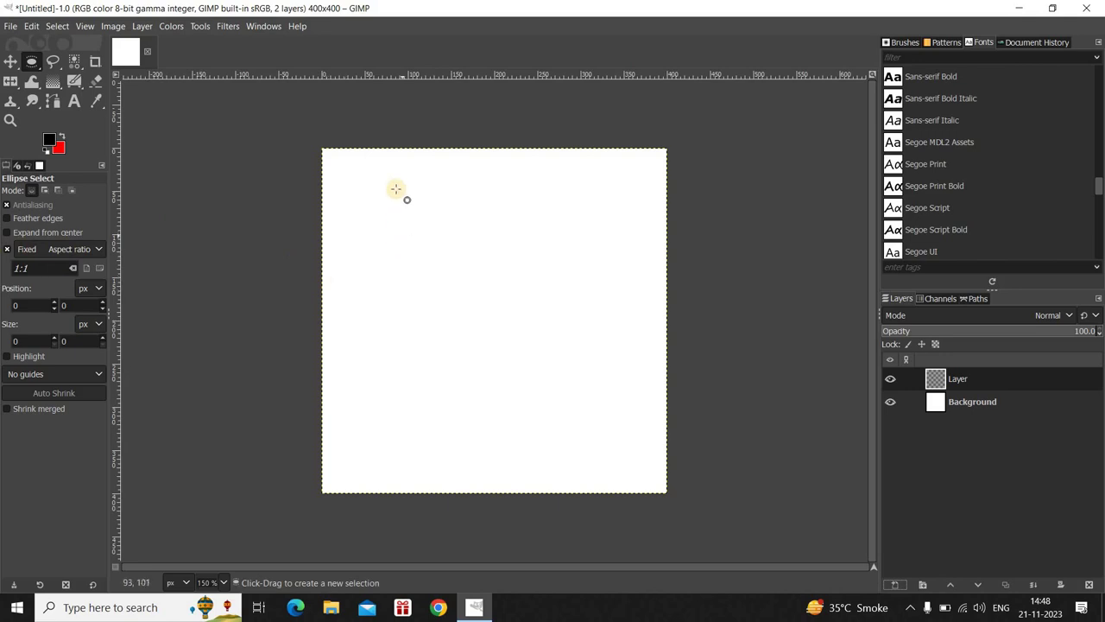
pyautogui.moveTo(426, 171); pyautogui.dragTo(539, 330)
pyautogui.moveTo(509, 256); pyautogui.dragTo(492, 237)
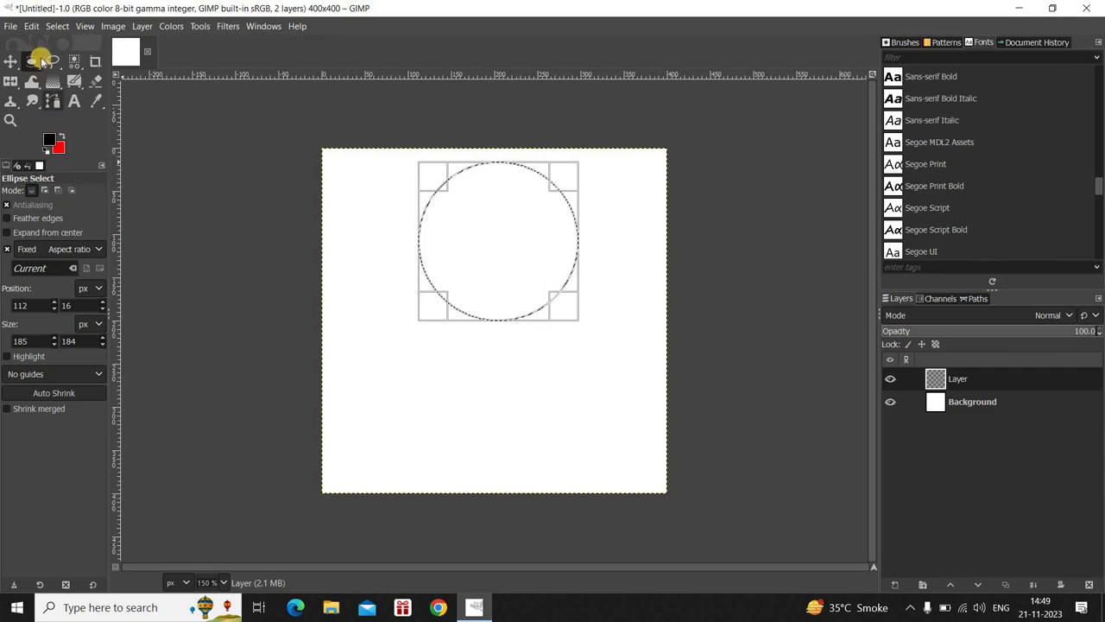
pyautogui.click(32, 26)
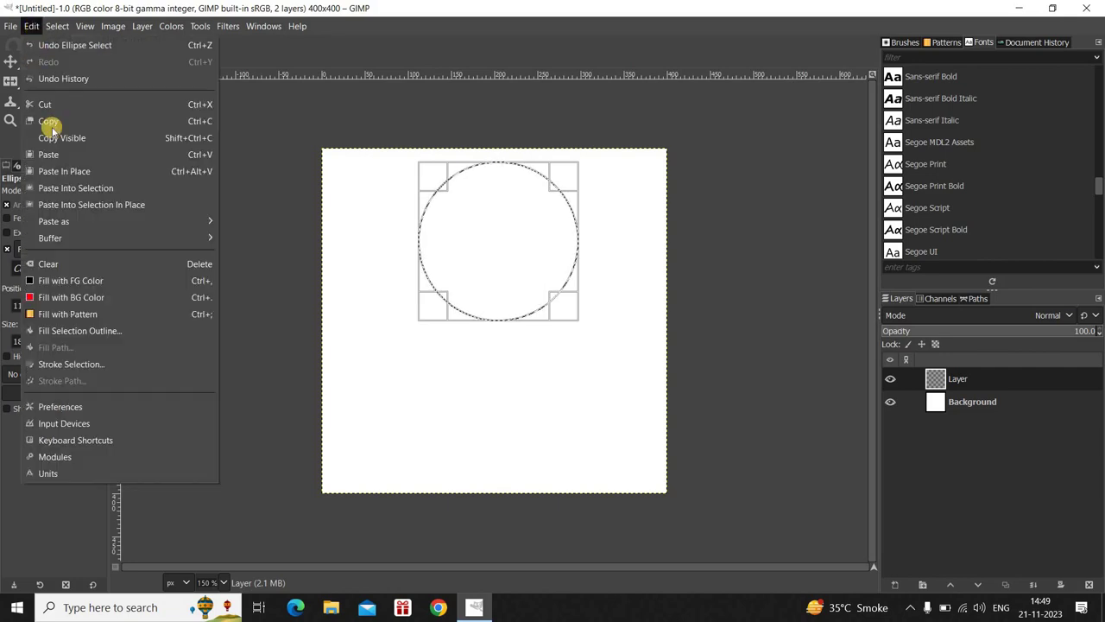
pyautogui.click(126, 298)
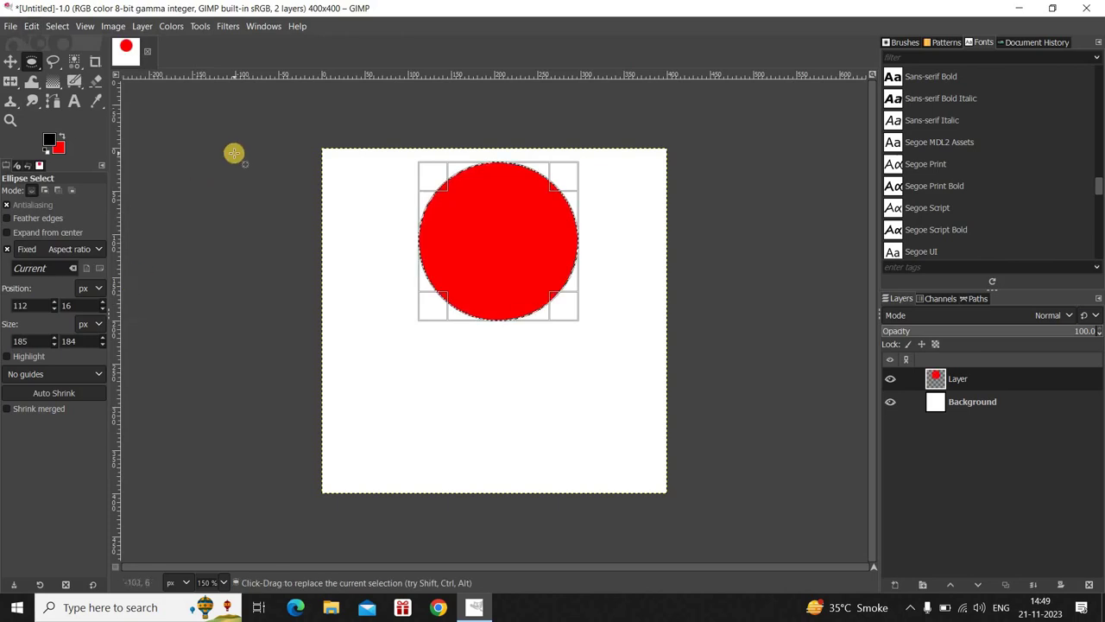
pyautogui.click(57, 26)
pyautogui.click(75, 57)
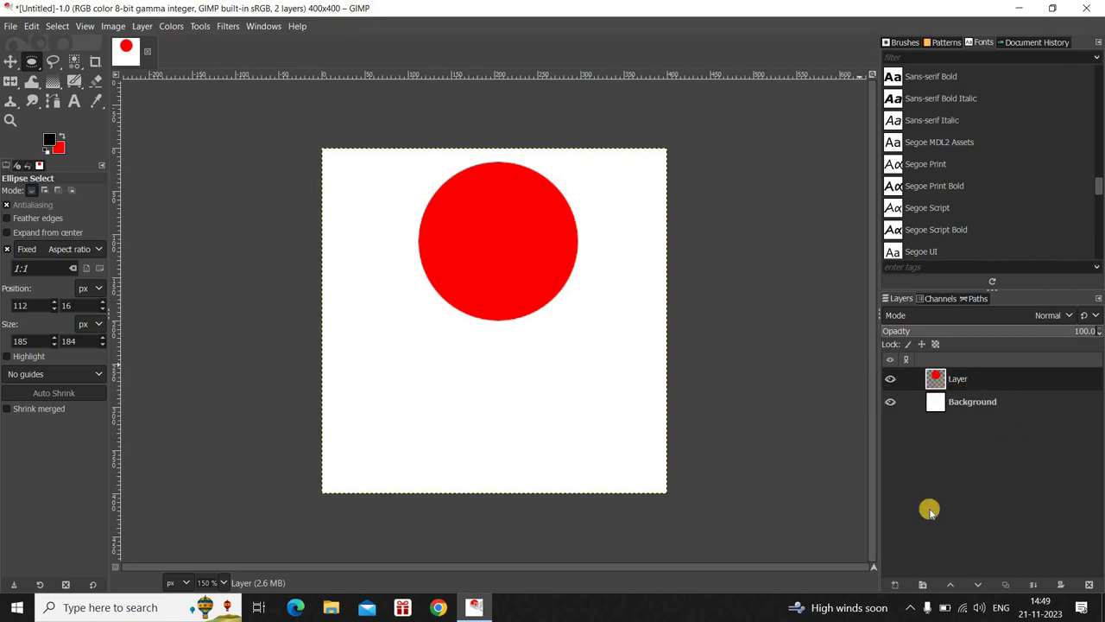
# Add a transparent Layer #1 above the circle layer and choose Rectangle Select
pyautogui.click(896, 584)
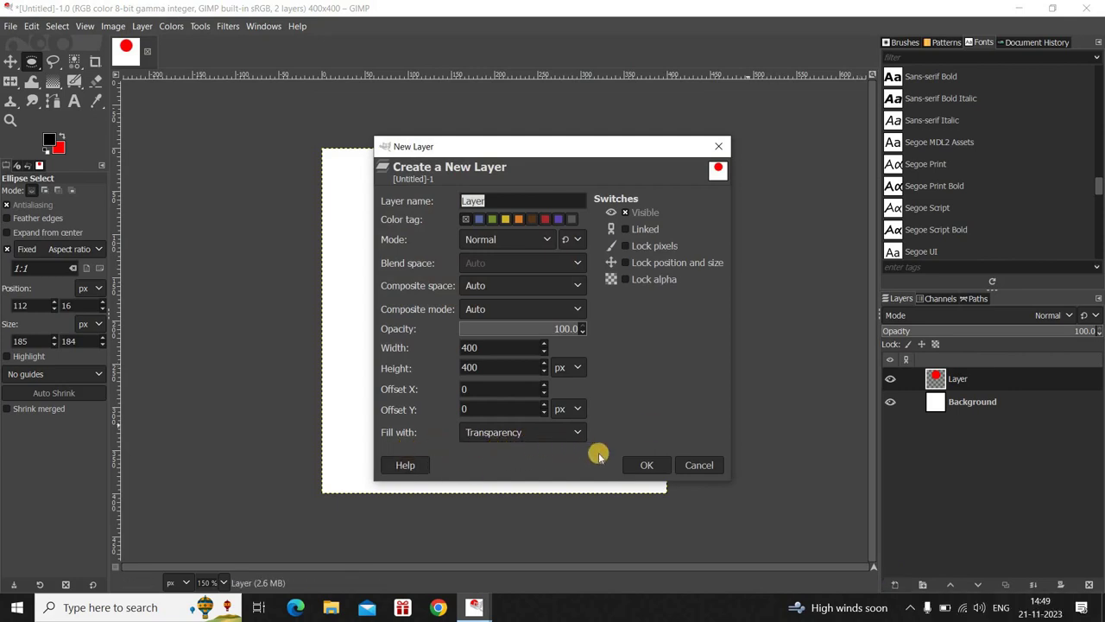
pyautogui.click(639, 465)
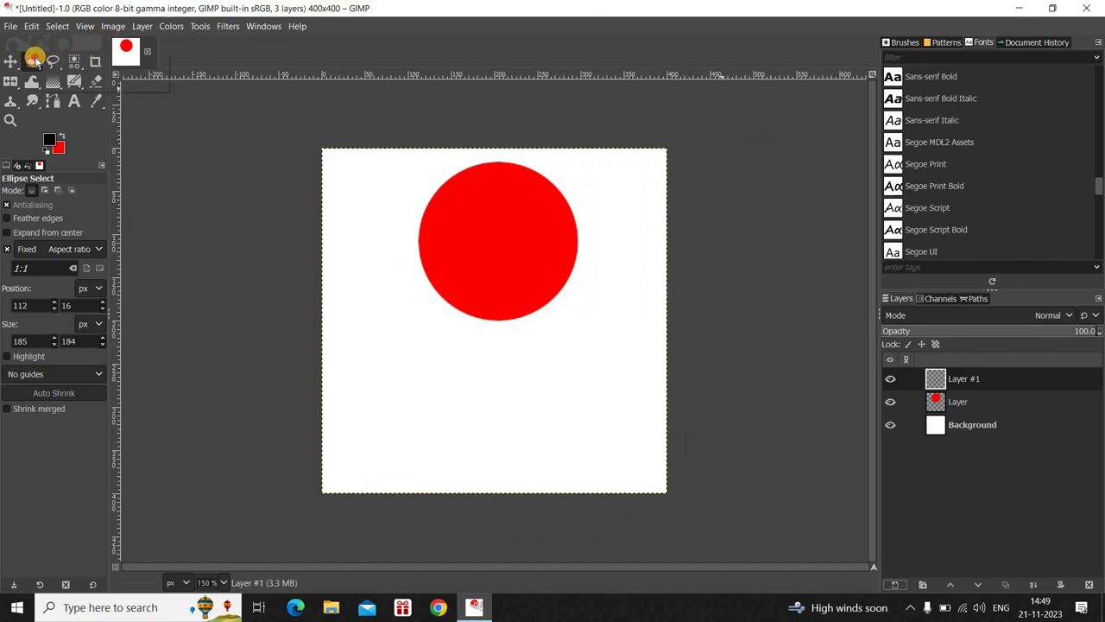
pyautogui.click(54, 60)
# Select a 184×196 px rectangle from the circle's midline downward and fill it with red
pyautogui.click(422, 243)
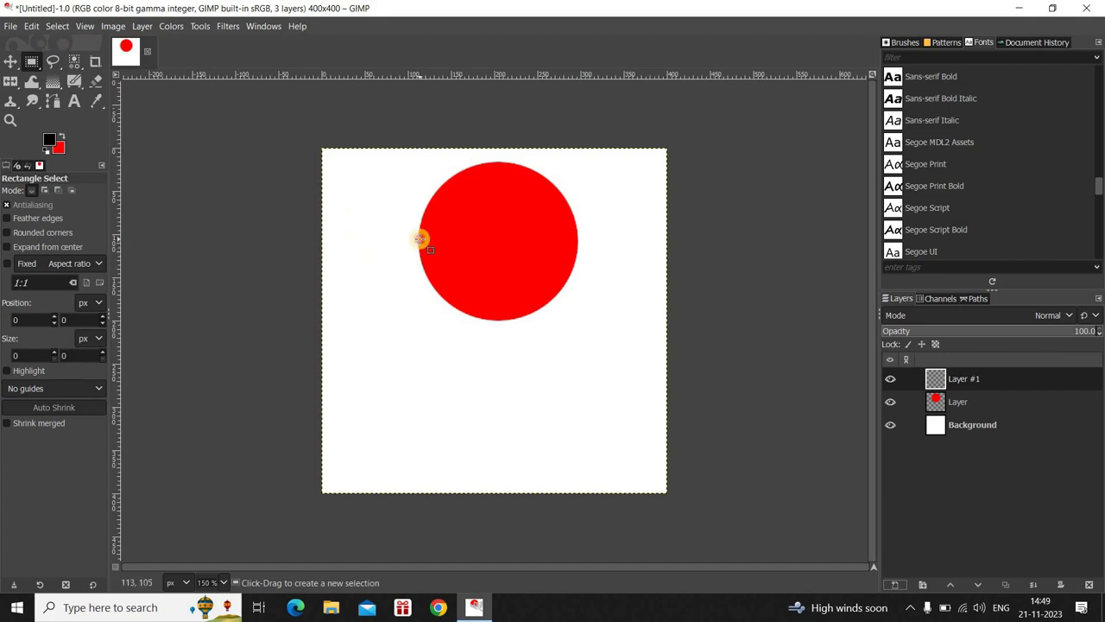
pyautogui.moveTo(419, 239); pyautogui.dragTo(577, 402)
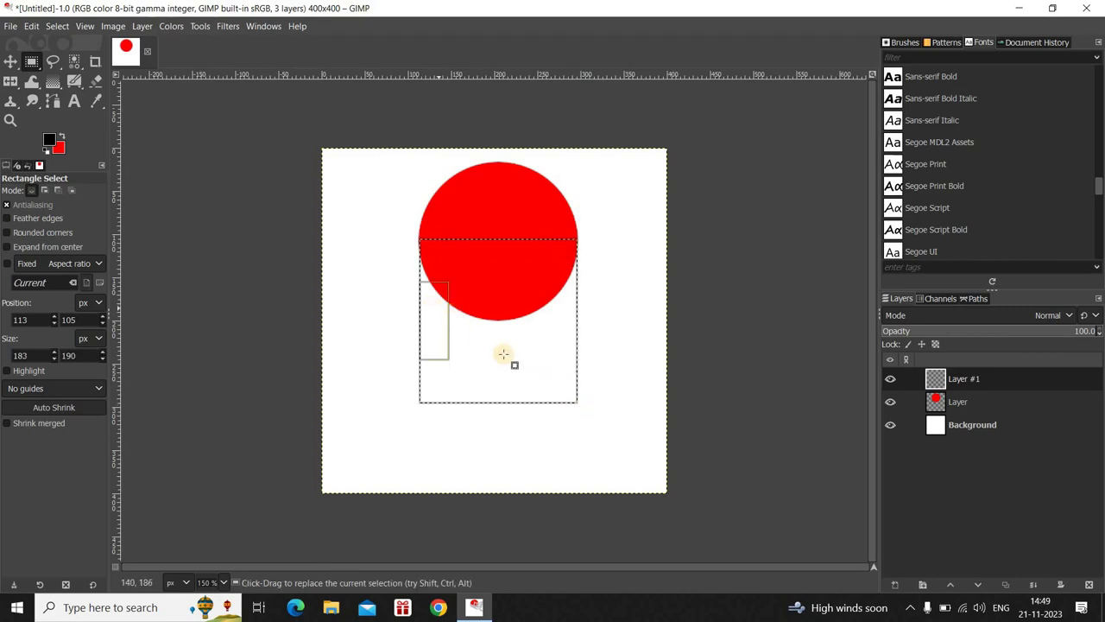
pyautogui.click(439, 305)
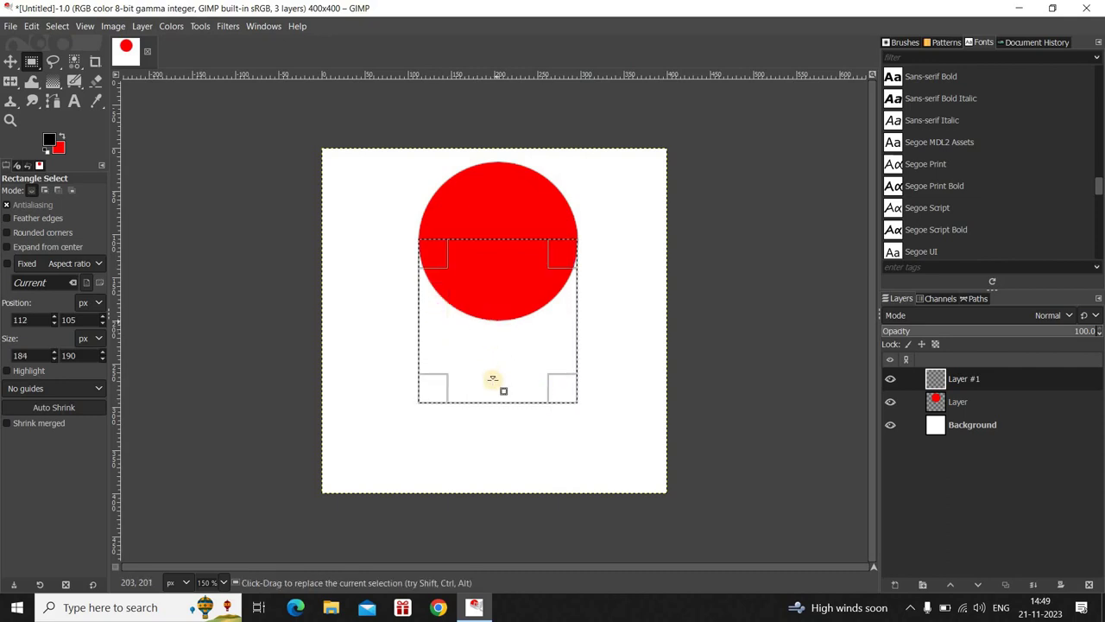
pyautogui.click(494, 383)
pyautogui.click(455, 245)
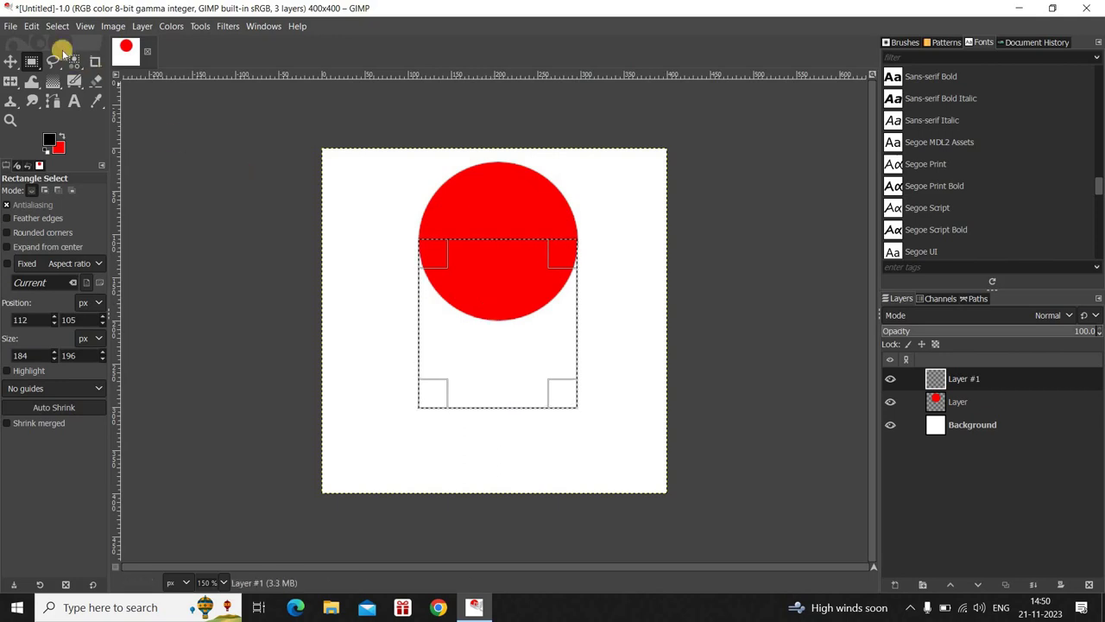
pyautogui.click(32, 27)
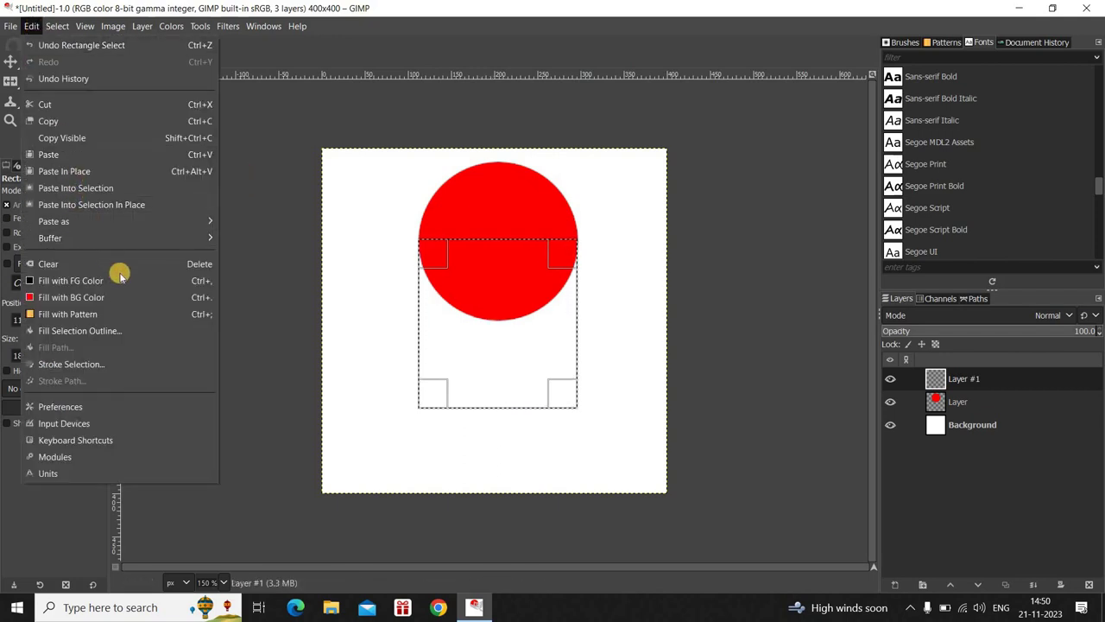
pyautogui.click(137, 297)
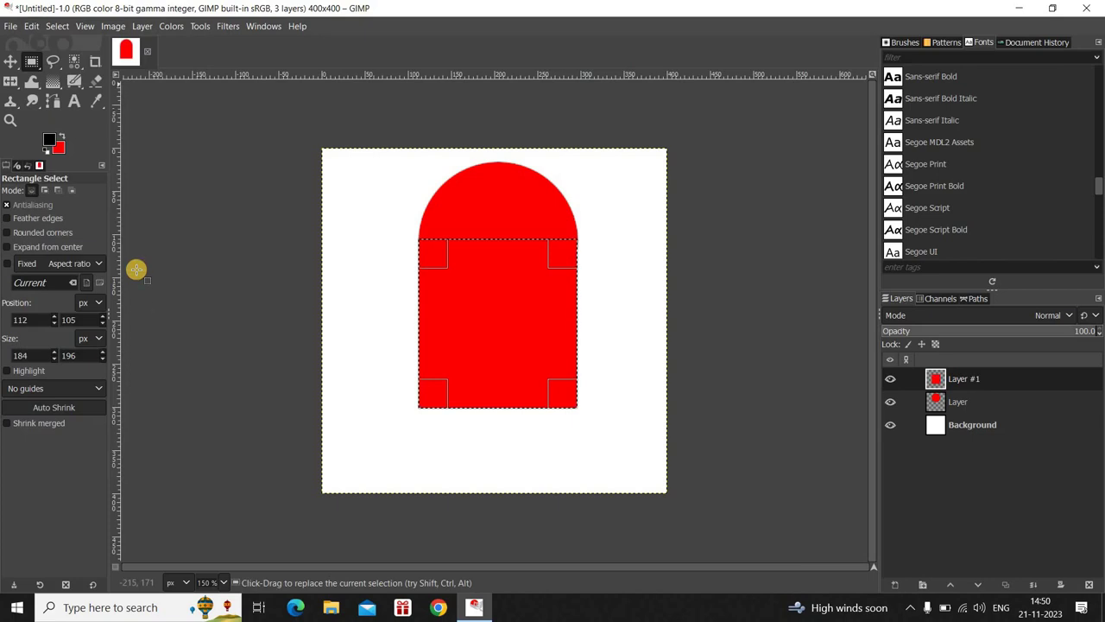
# Clear the selection and merge Layer #1 down into Layer
pyautogui.click(57, 26)
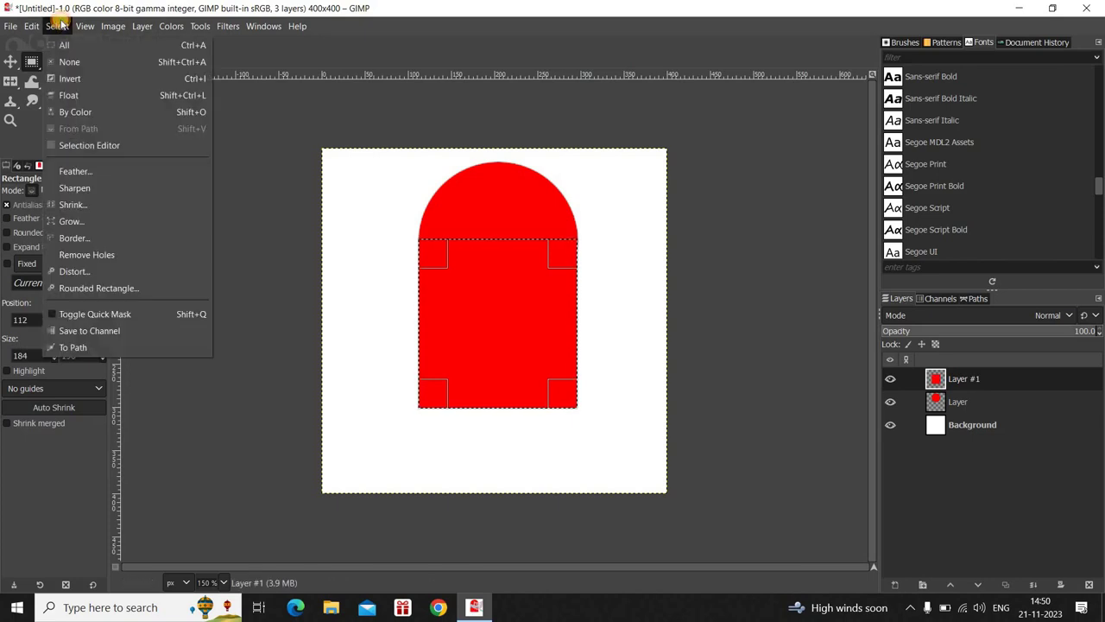
pyautogui.click(69, 60)
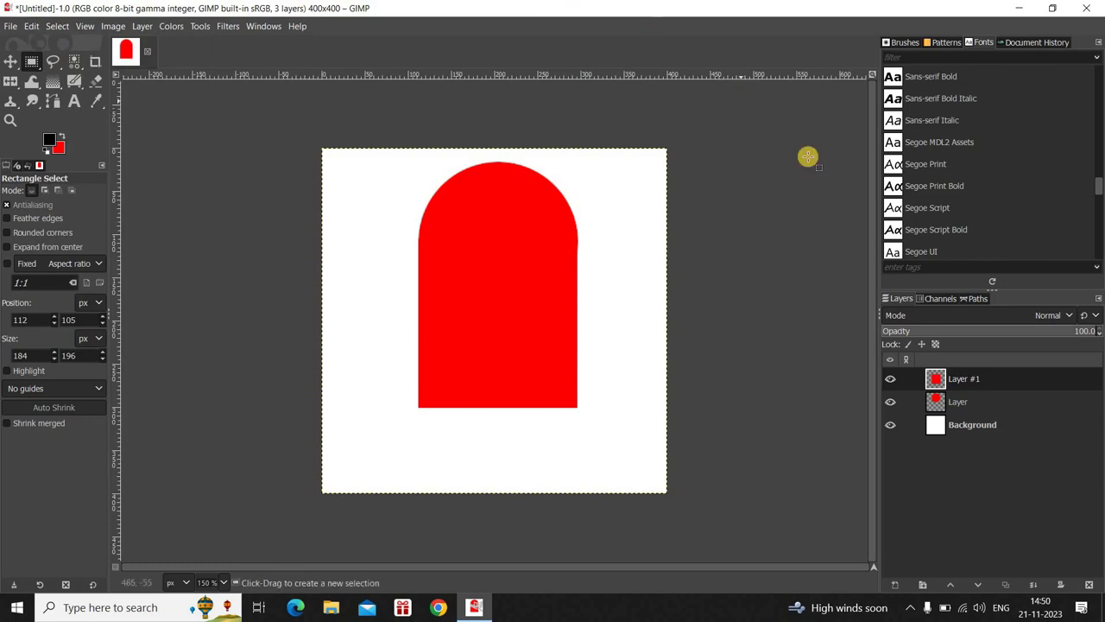
pyautogui.rightClick(998, 377)
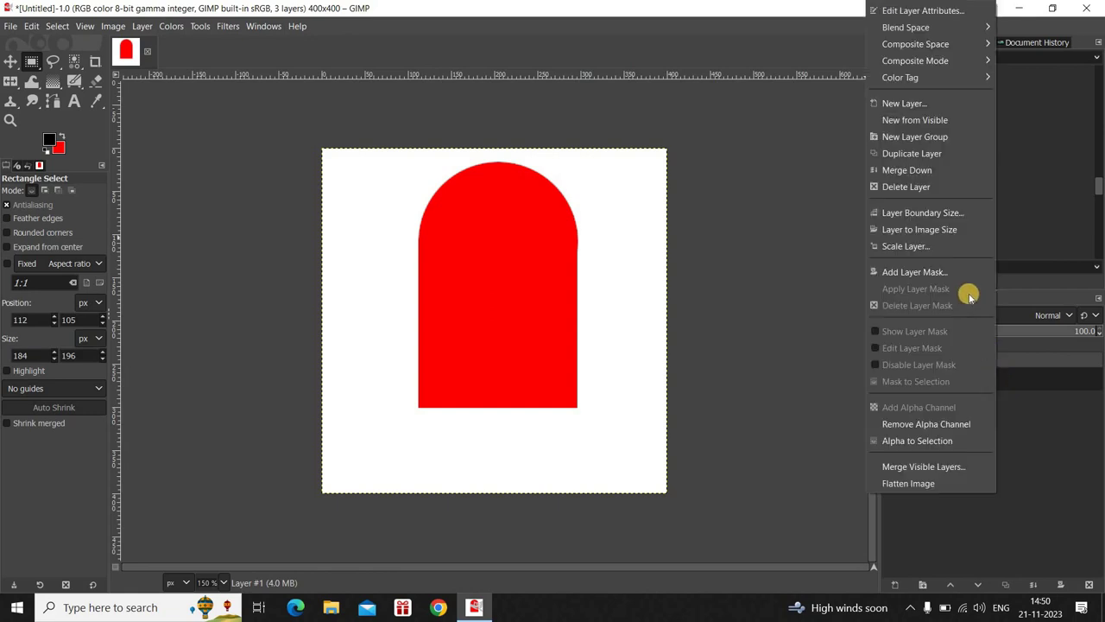
pyautogui.click(964, 170)
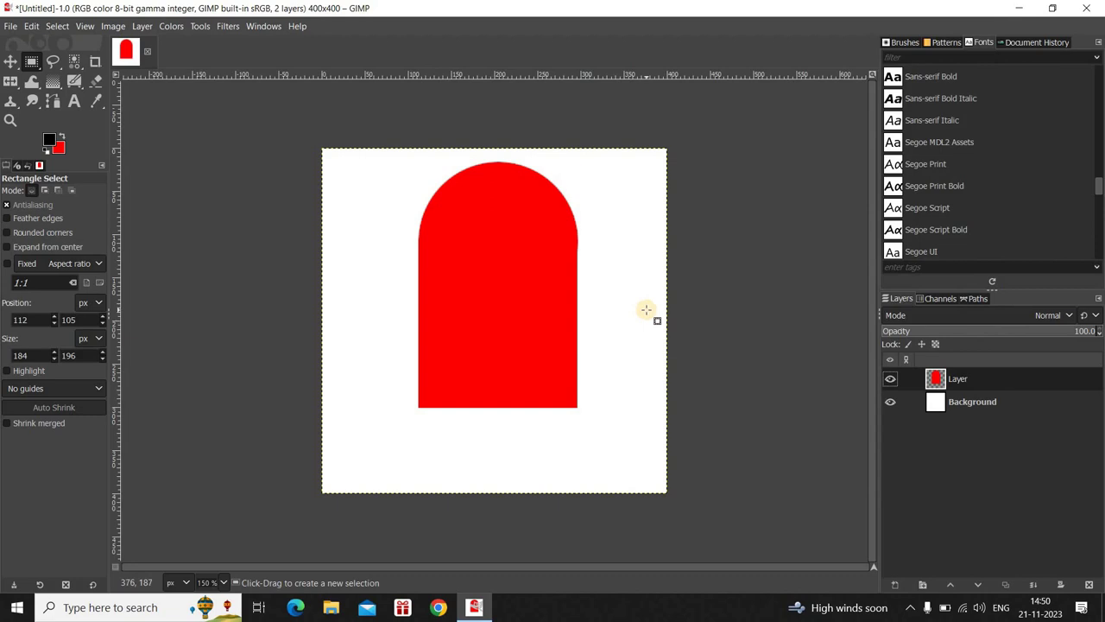
# Rotate the red arch layer by 45° with the Rotate tool
pyautogui.click(10, 80)
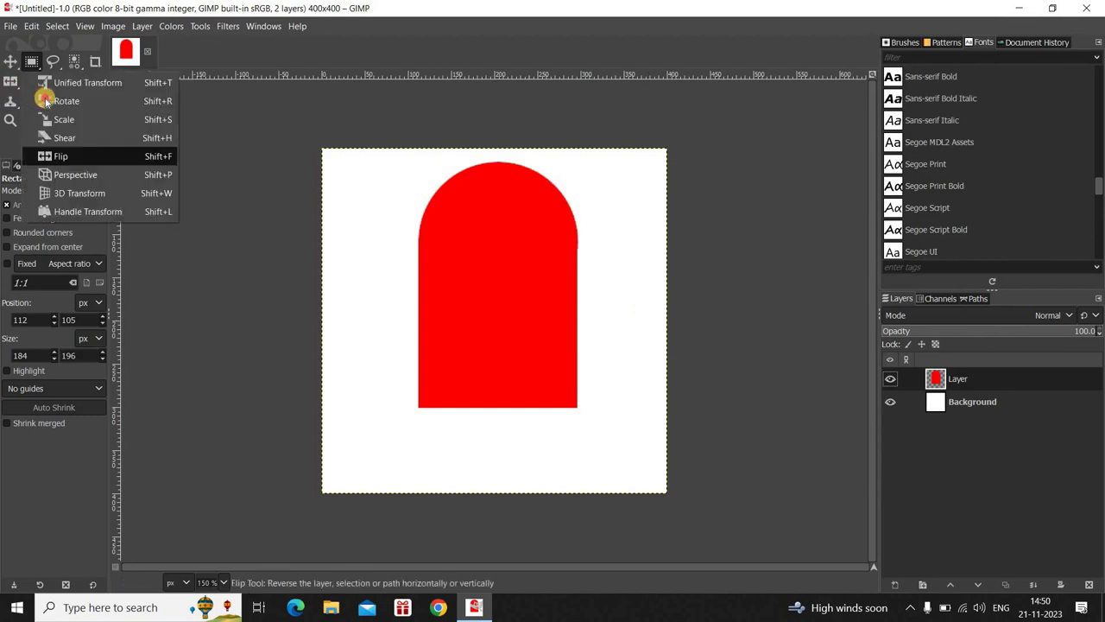
pyautogui.click(45, 101)
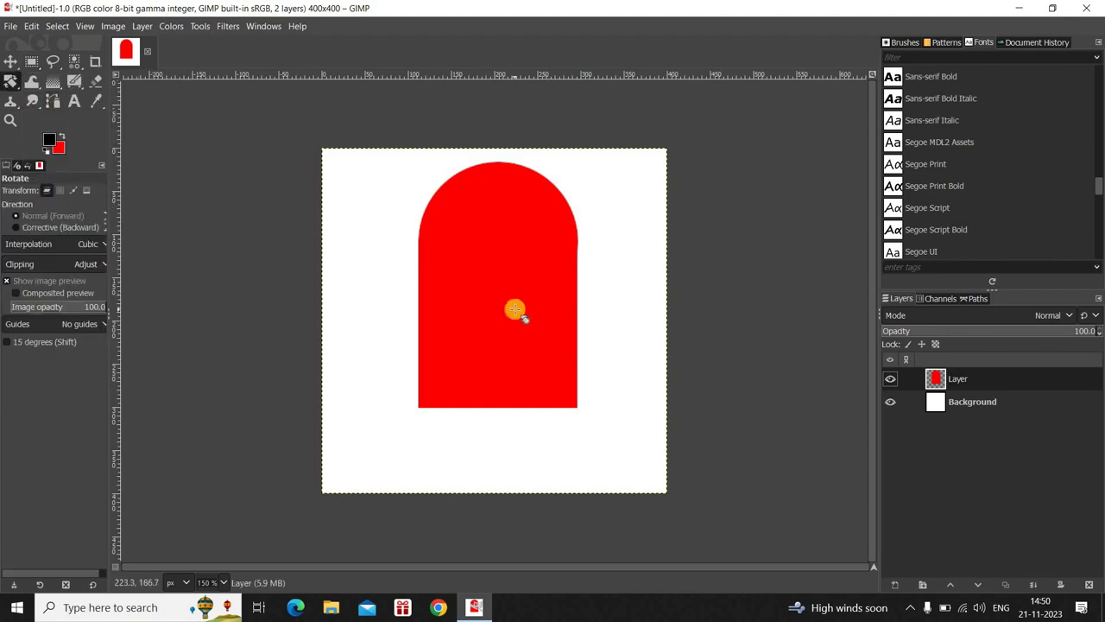
pyautogui.click(515, 309)
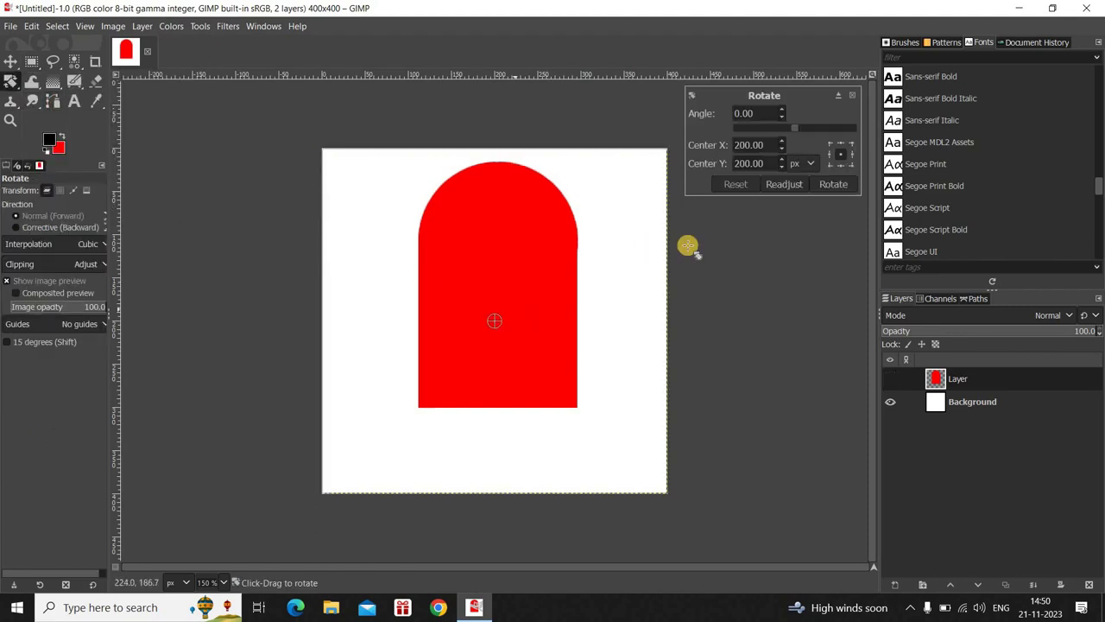
pyautogui.doubleClick(771, 113)
pyautogui.press('BackSpace')
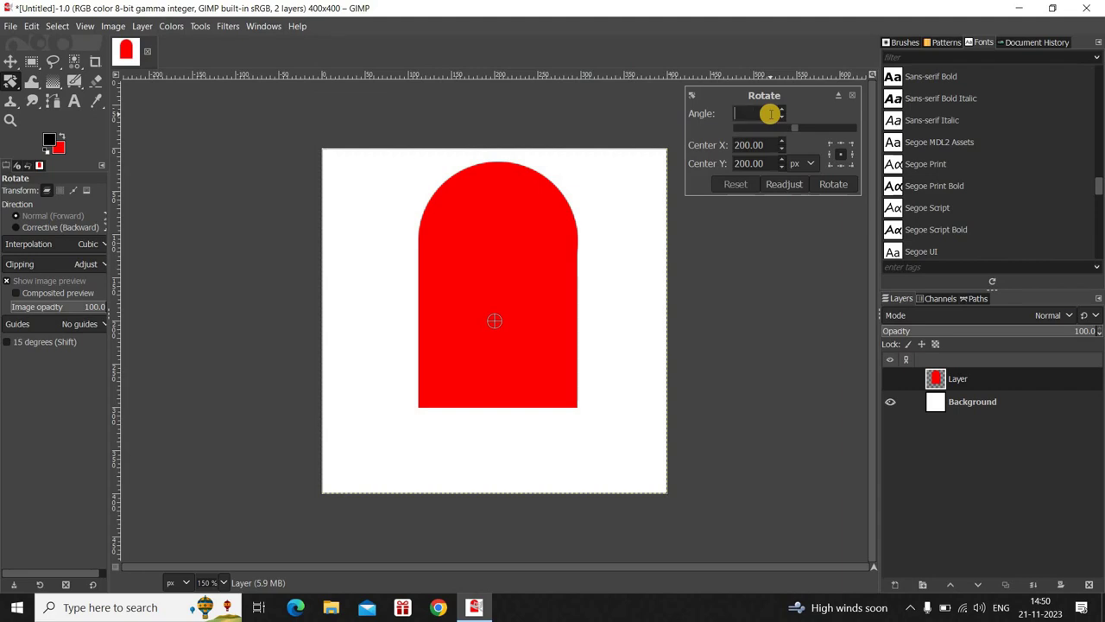
pyautogui.click(829, 183)
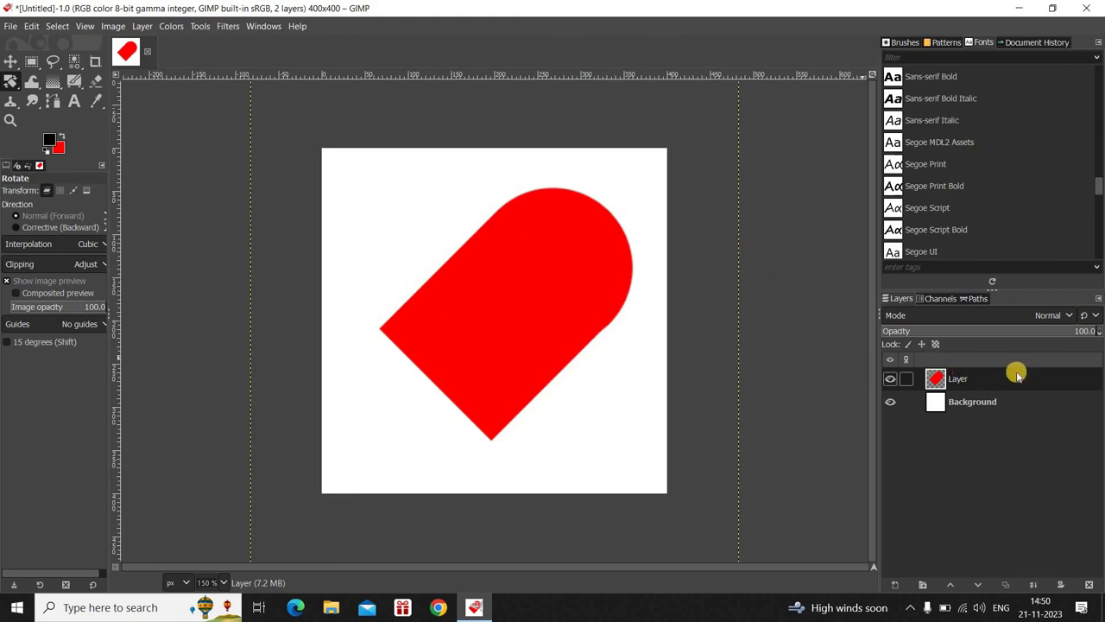
# Duplicate the rotated layer and flip the copy horizontally to form a heart
pyautogui.click(1001, 585)
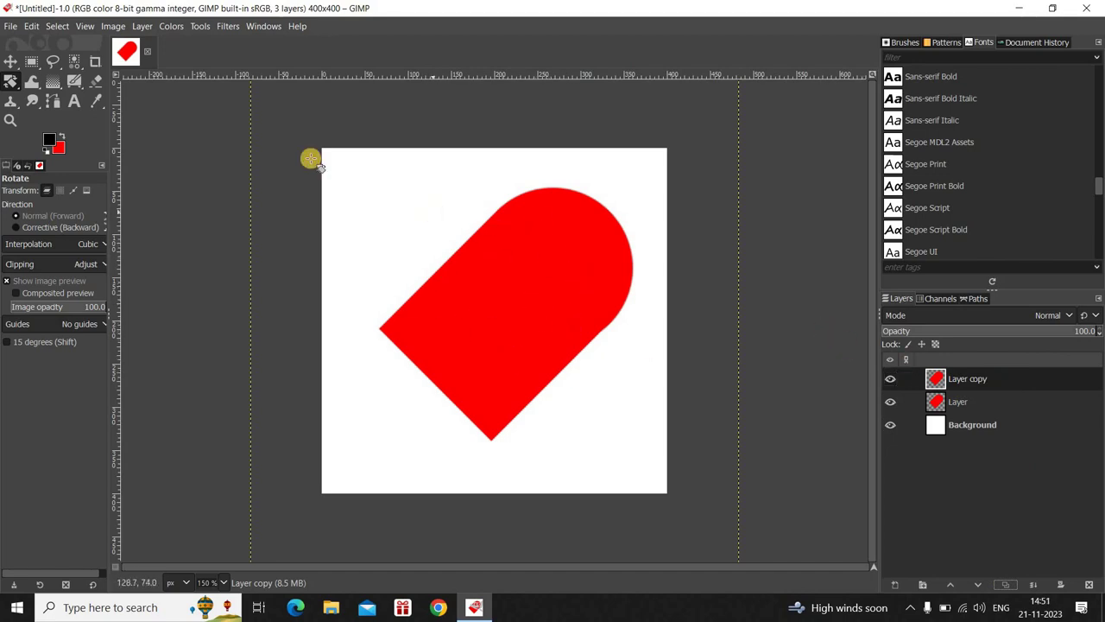
pyautogui.click(201, 28)
pyautogui.moveTo(244, 83)
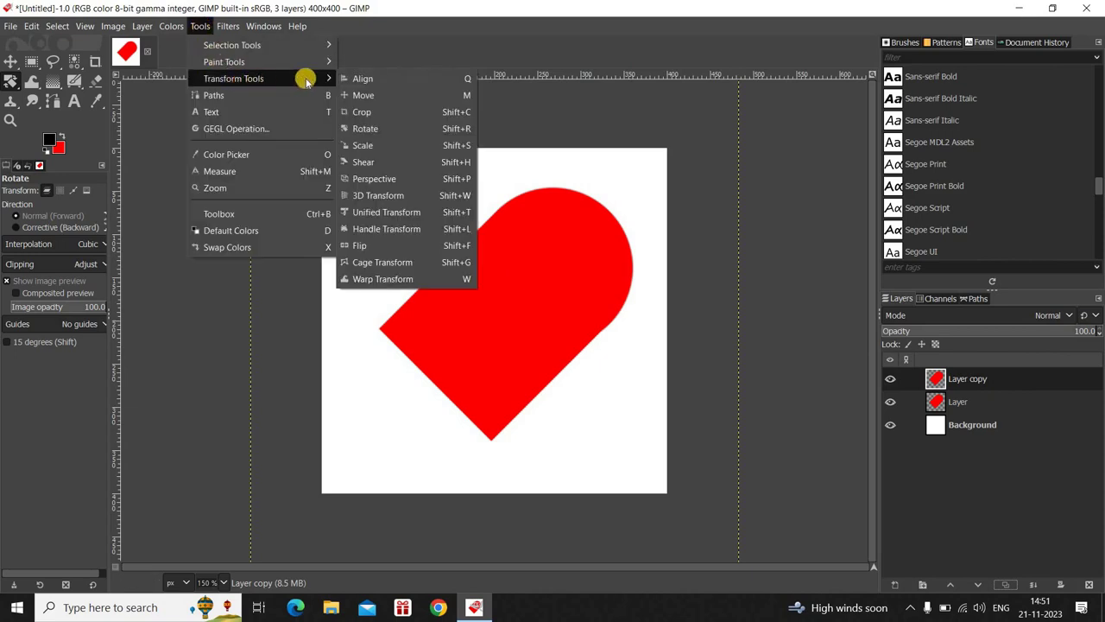
pyautogui.click(396, 245)
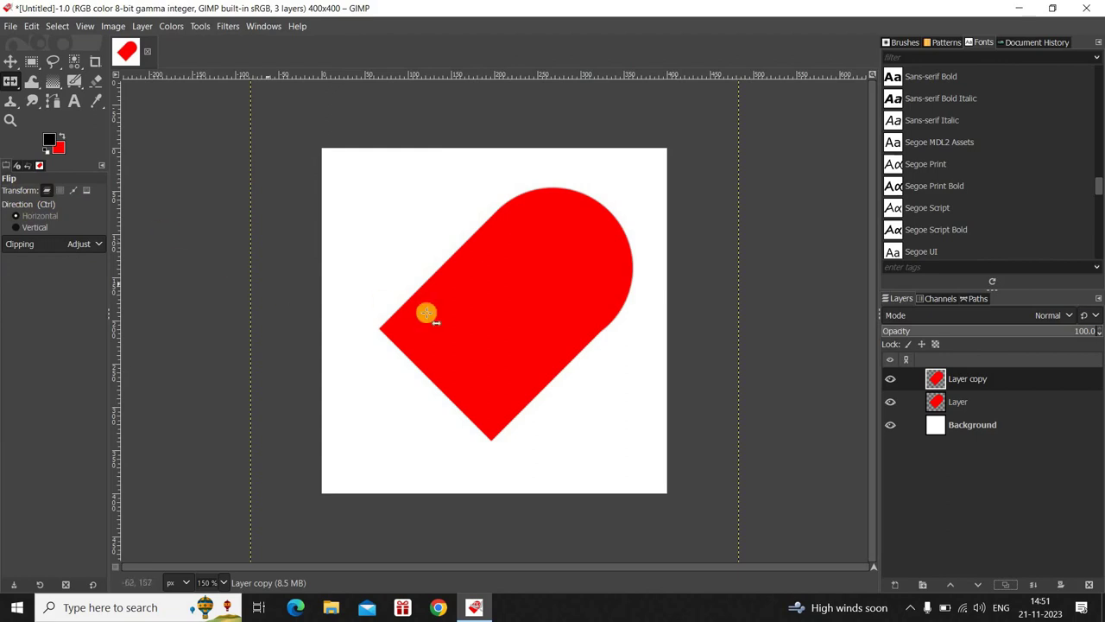
pyautogui.click(508, 281)
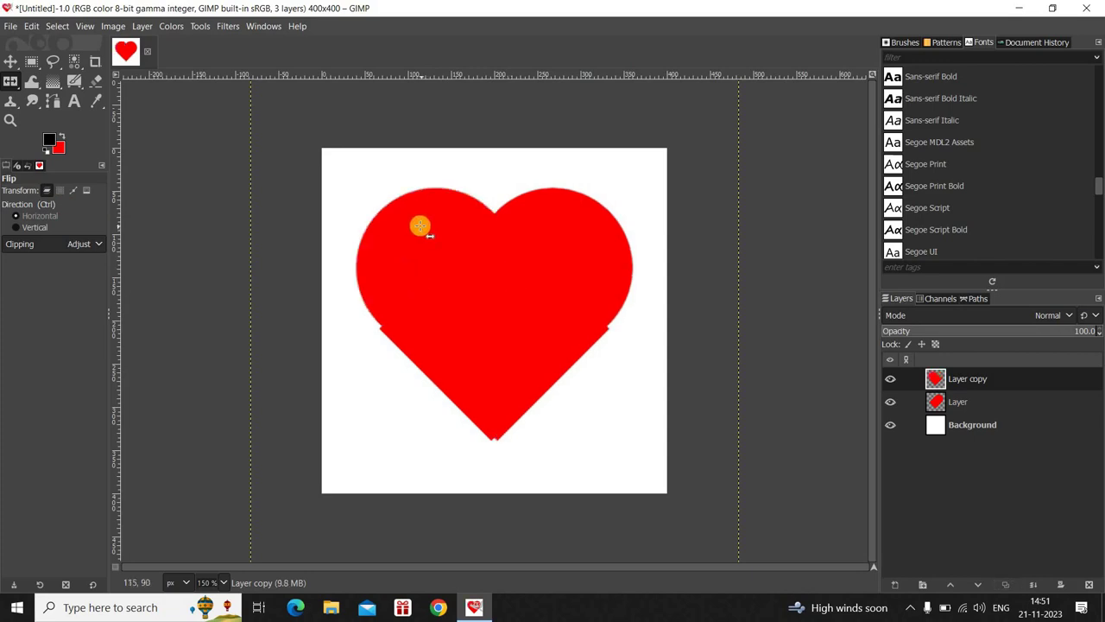
# Move Layer copy about 8 px left and 1 px up with the Move tool
pyautogui.click(10, 61)
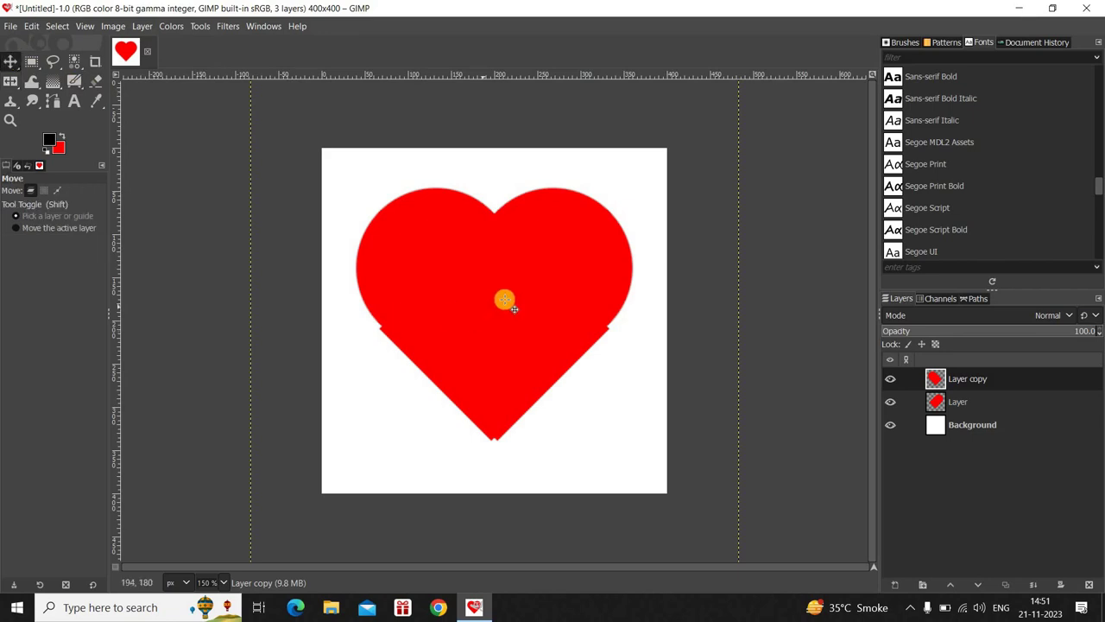
pyautogui.moveTo(504, 300); pyautogui.dragTo(499, 298)
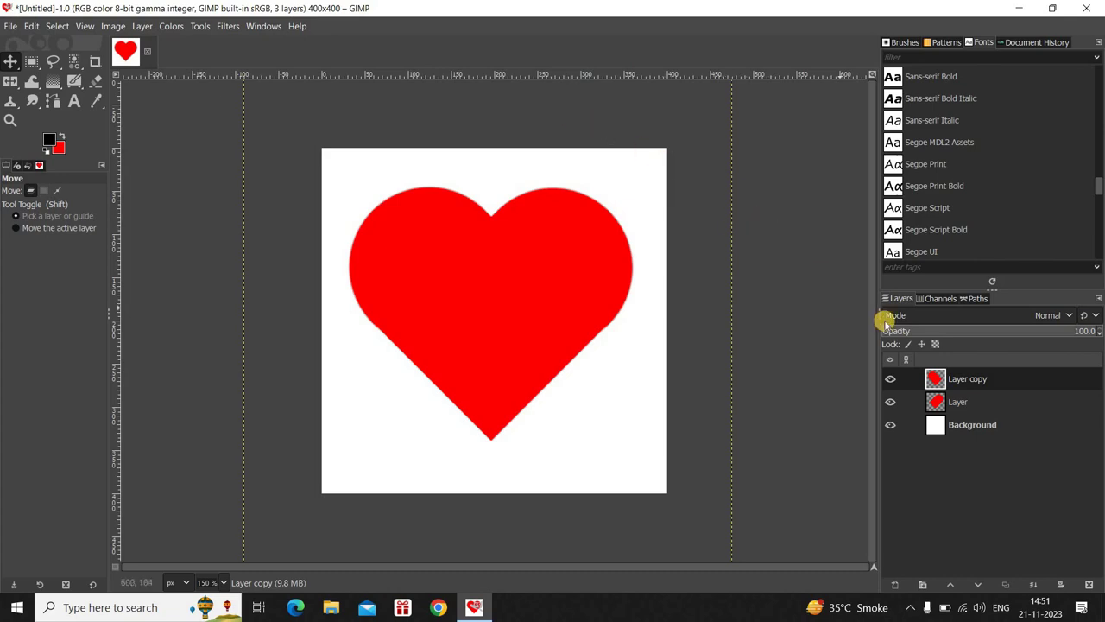
# Merge Layer copy down into Layer and centre the heart horizontally and vertically
pyautogui.rightClick(1006, 382)
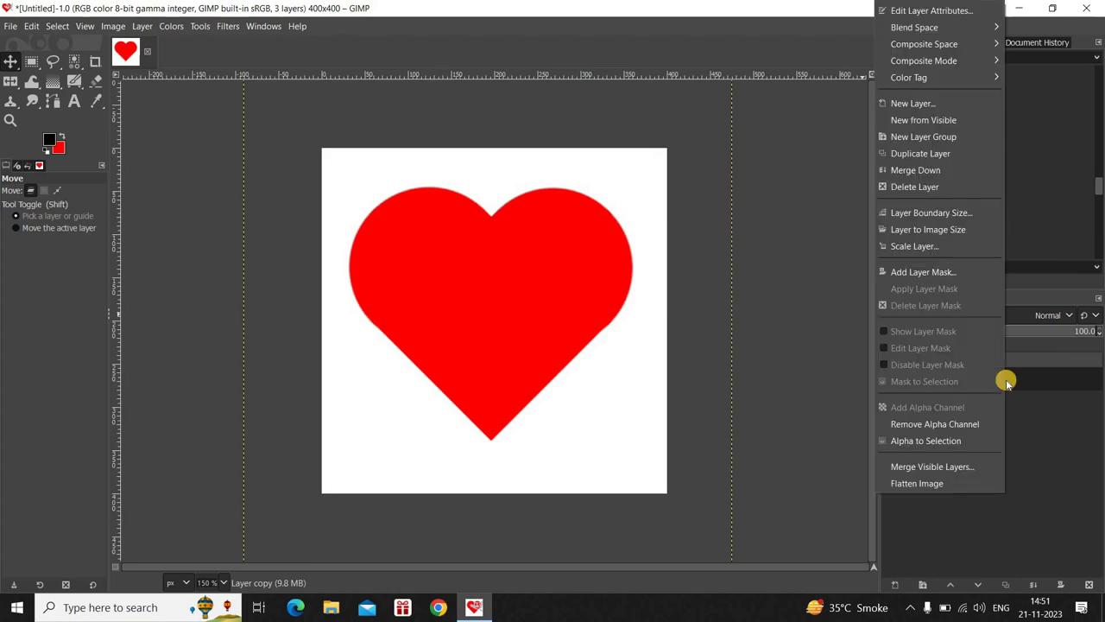
pyautogui.click(964, 175)
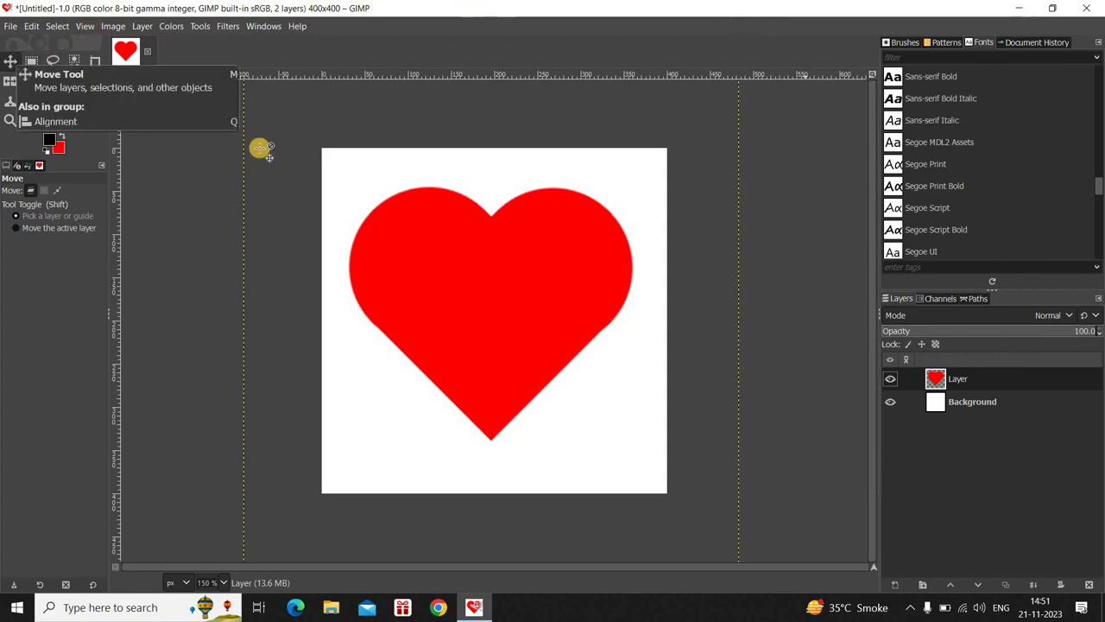
pyautogui.moveTo(12, 66); pyautogui.dragTo(49, 77)
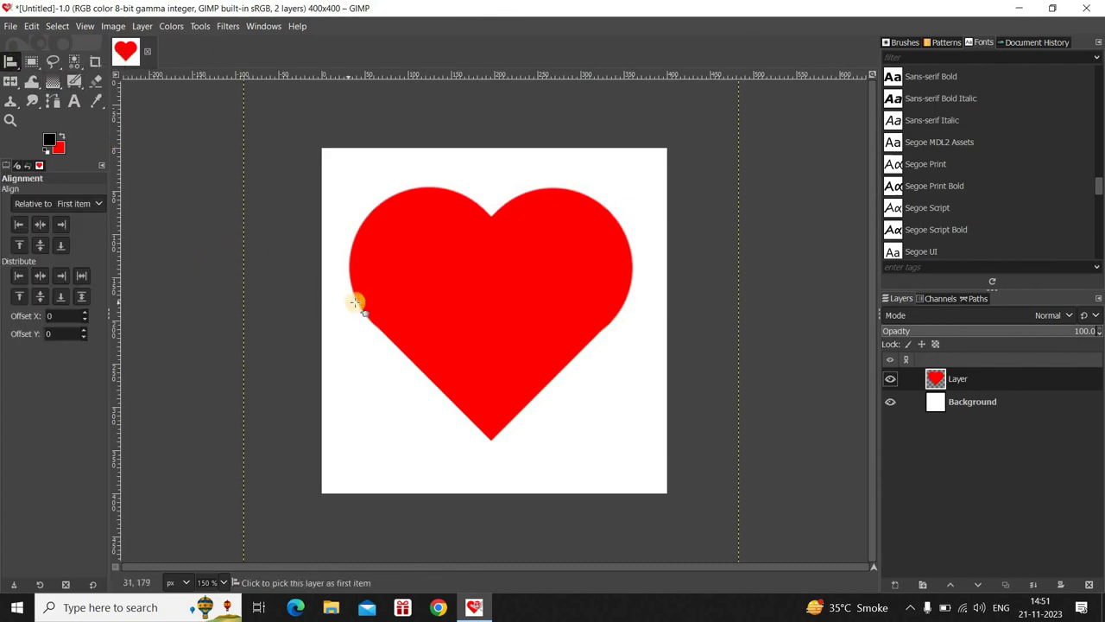
pyautogui.click(42, 246)
pyautogui.click(40, 223)
pyautogui.click(43, 244)
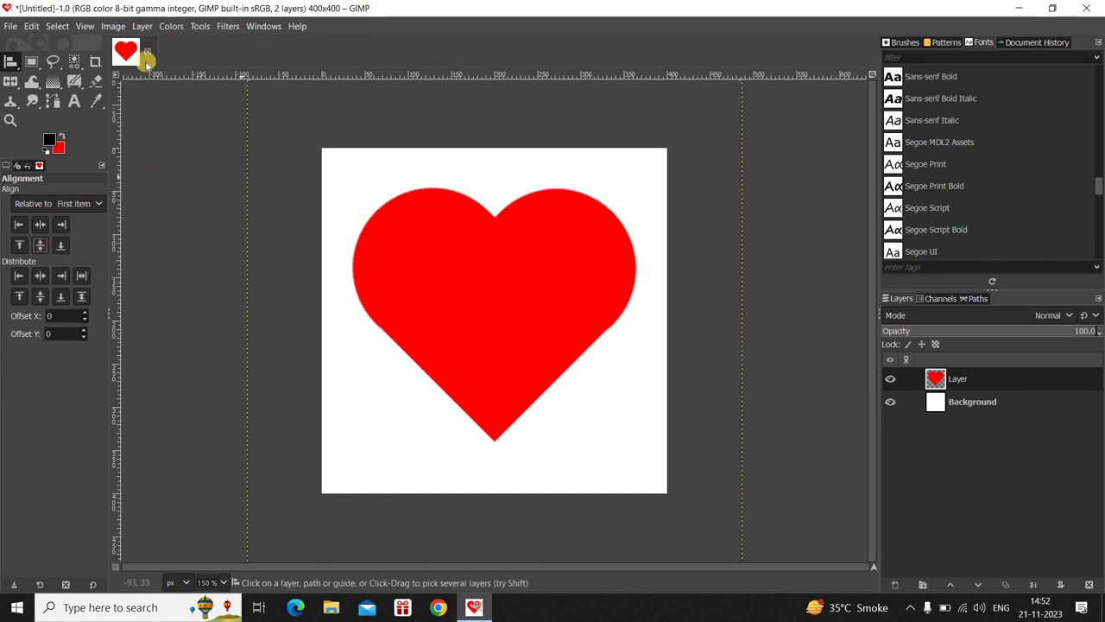
# Resize the heart layer to the image size, then make Background active
pyautogui.click(143, 26)
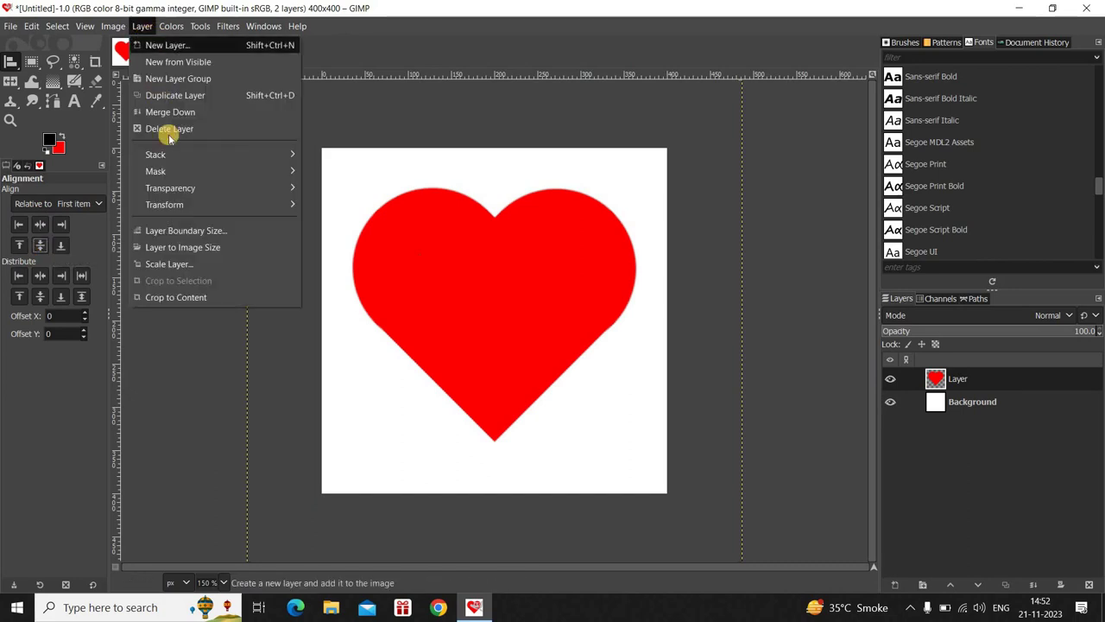
pyautogui.click(248, 248)
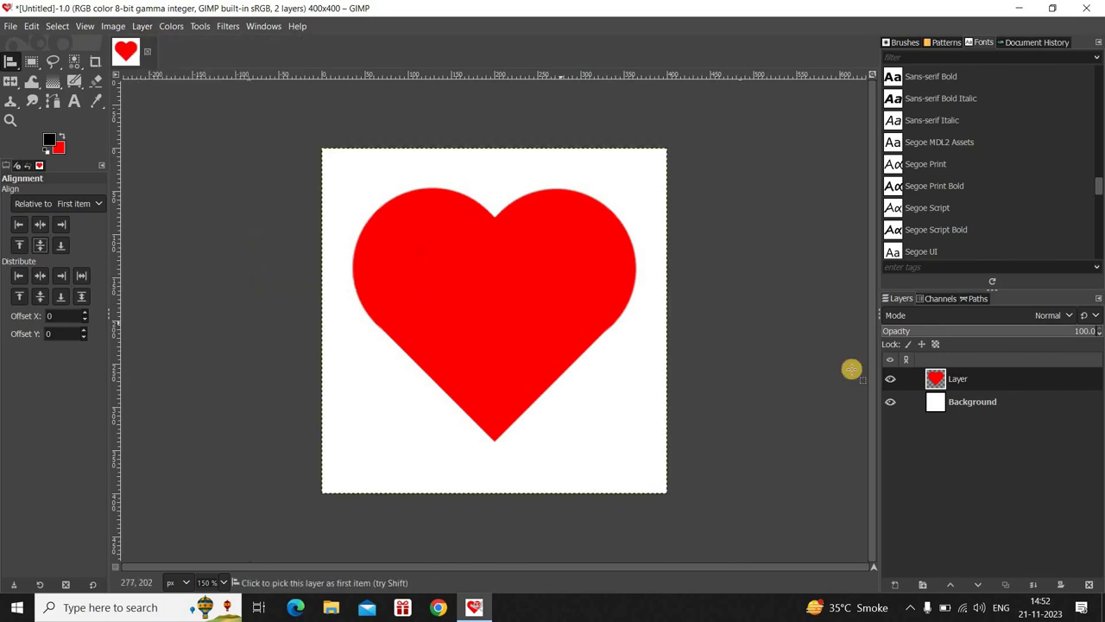
pyautogui.click(969, 405)
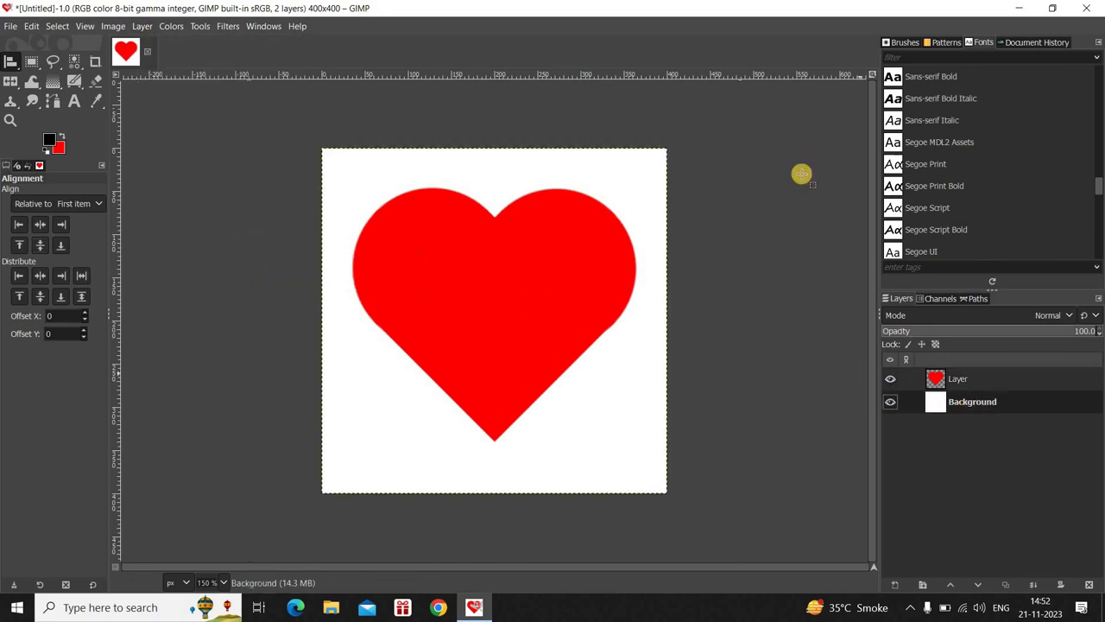